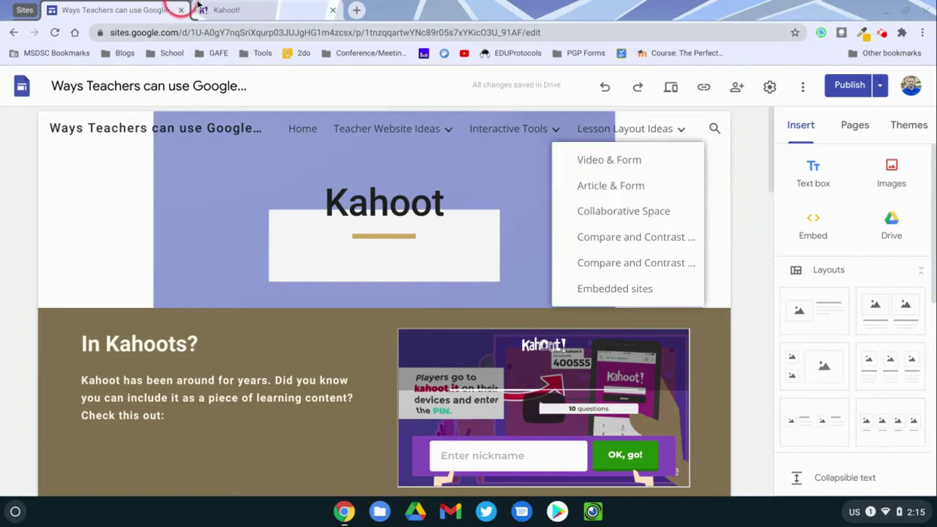
left_click(208, 8)
left_click(139, 10)
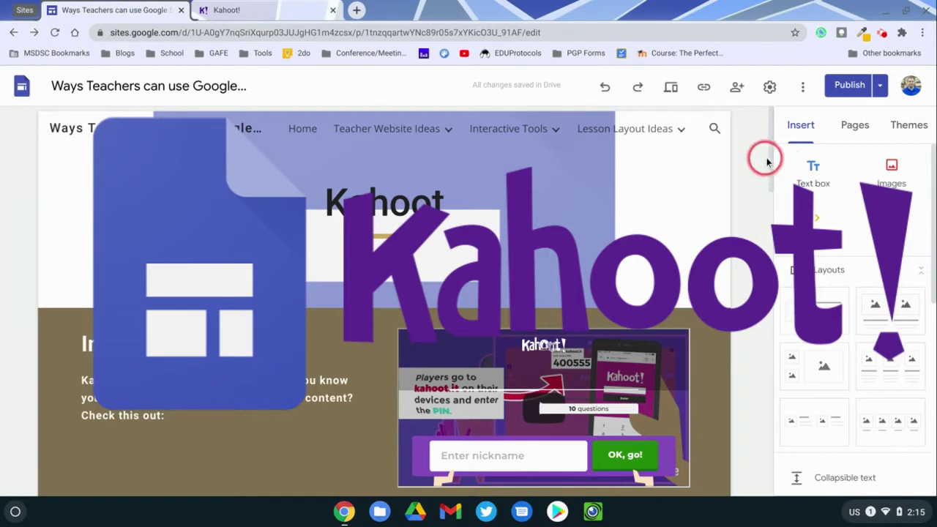
mouse_move(769, 165)
left_mouse_down()
mouse_move(757, 222)
mouse_move(761, 464)
mouse_move(765, 153)
left_mouse_up()
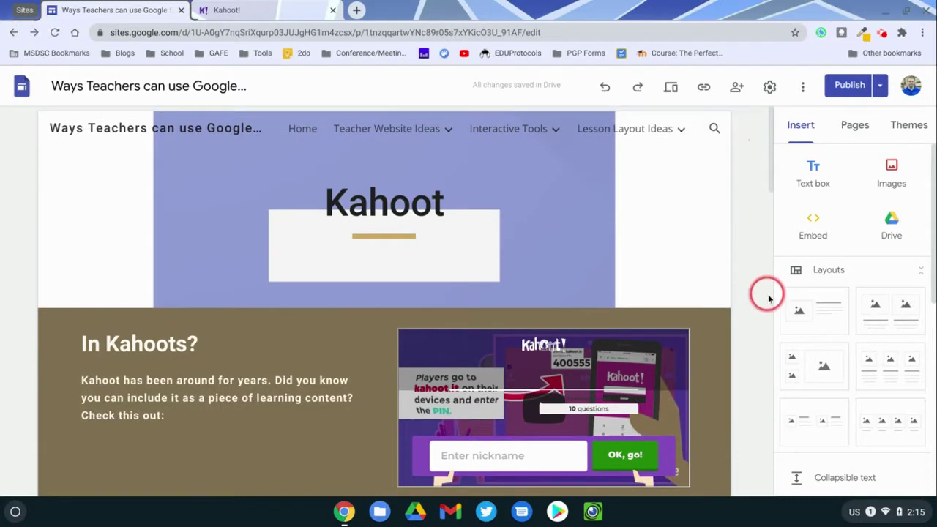
left_click(640, 240)
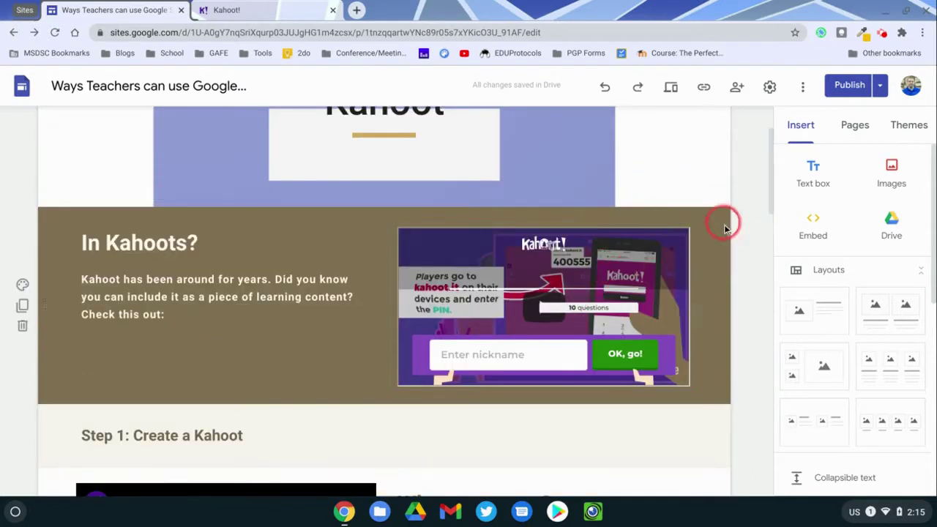
- Preview the Kahoot page of the site, look through its sections from the embedded quiz to Step 4, and exit the preview
left_click(674, 90)
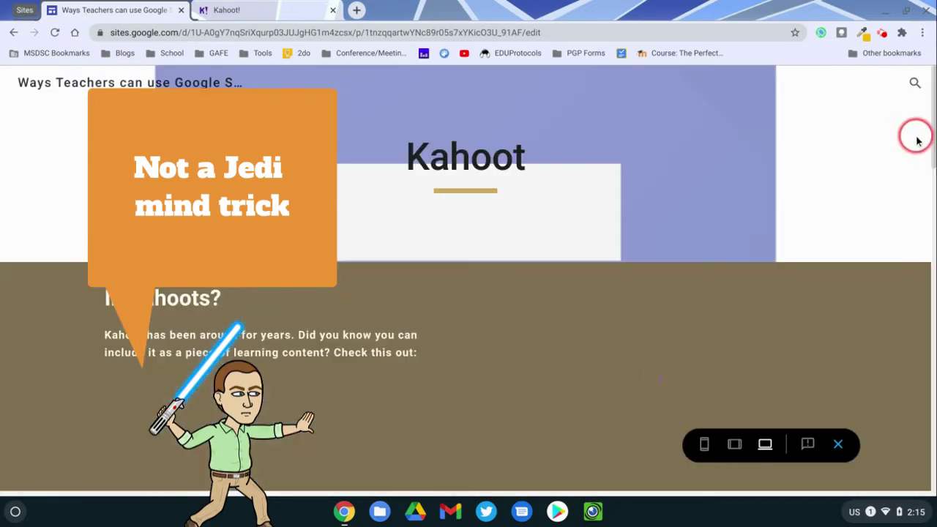
left_click_drag(933, 132, 933, 158)
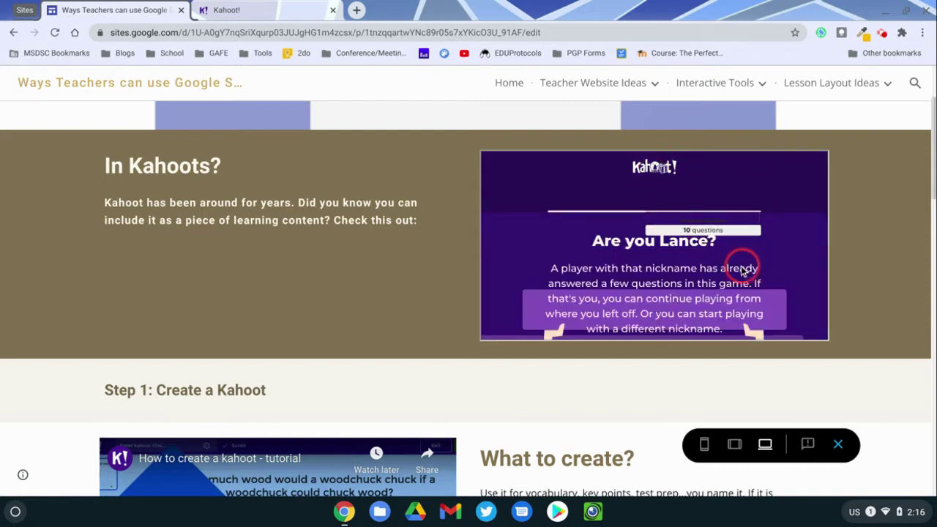
scroll(490, 402, "down", 4)
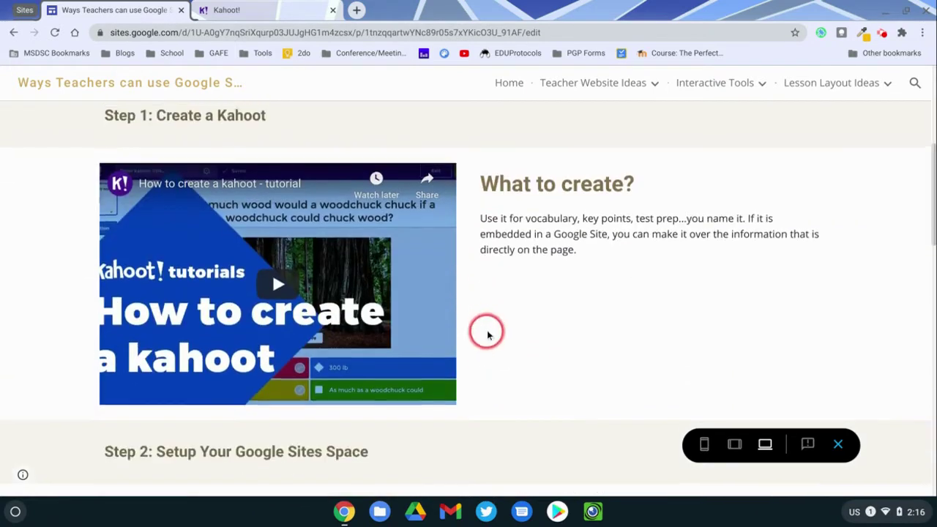
scroll(488, 334, "down", 7)
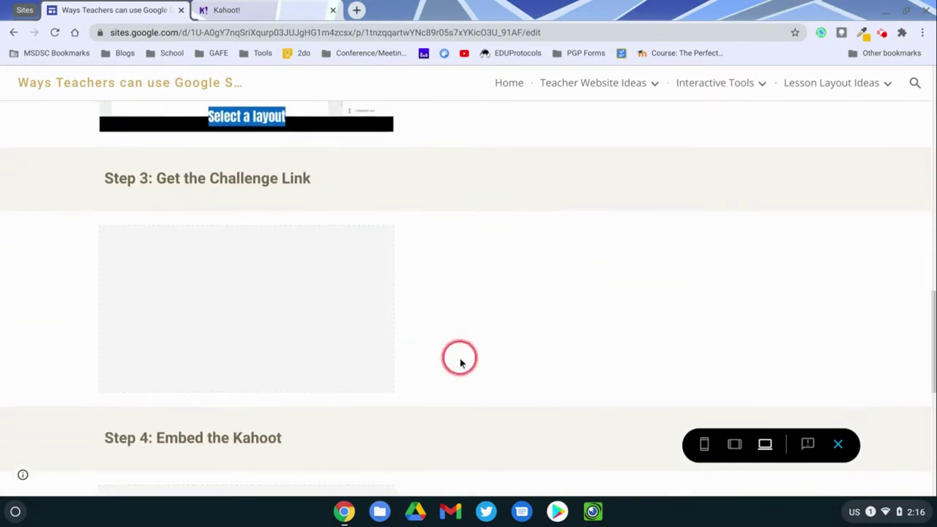
scroll(505, 344, "down", 2)
scroll(532, 360, "up", 7)
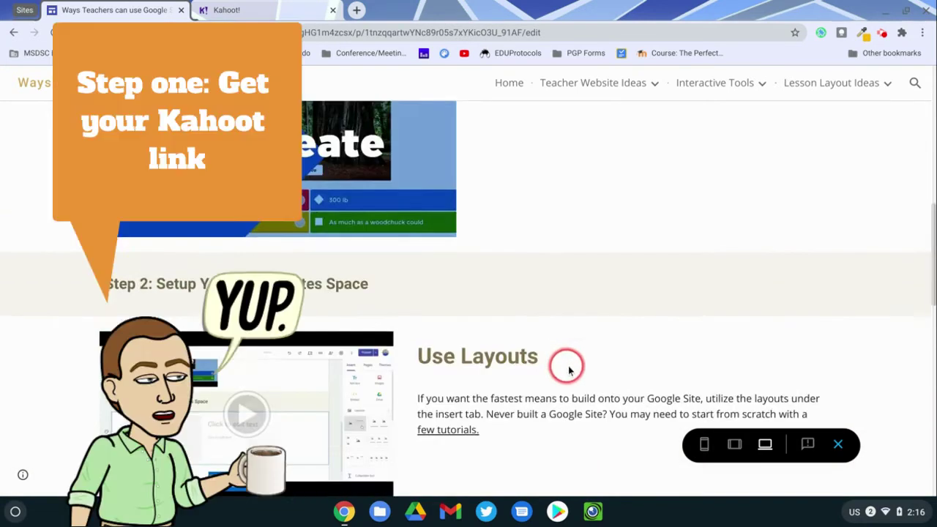
scroll(569, 369, "up", 8)
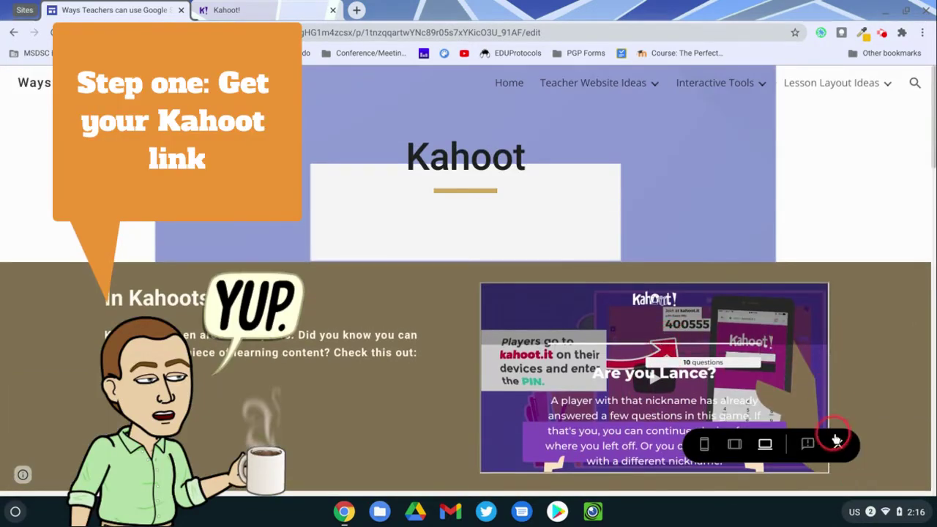
left_click(839, 445)
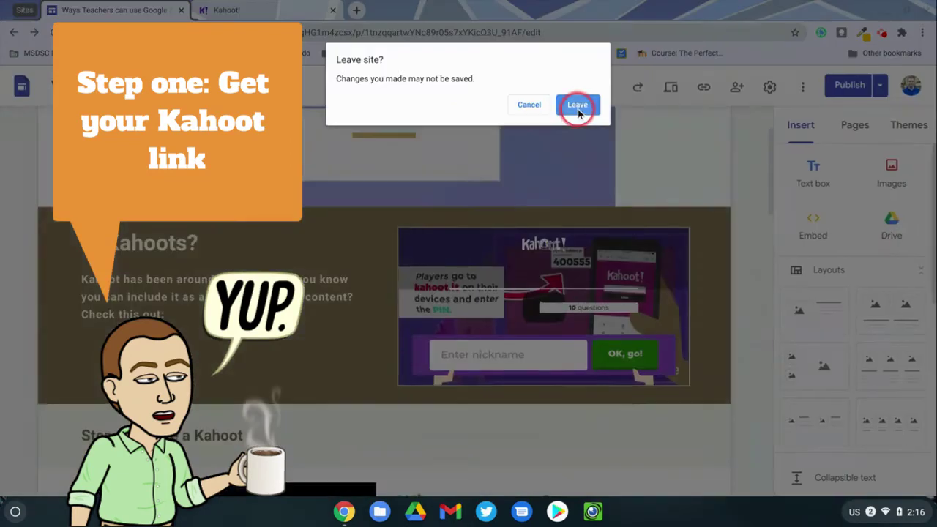
left_click(576, 105)
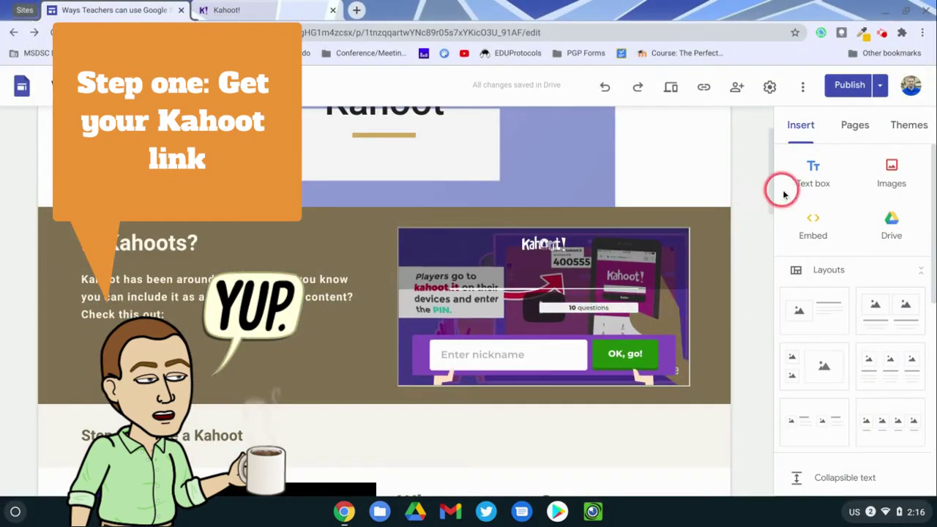
- Switch to Kahoot and launch The Kahoot! Intro Quiz as a single-player practice game
left_click(227, 11)
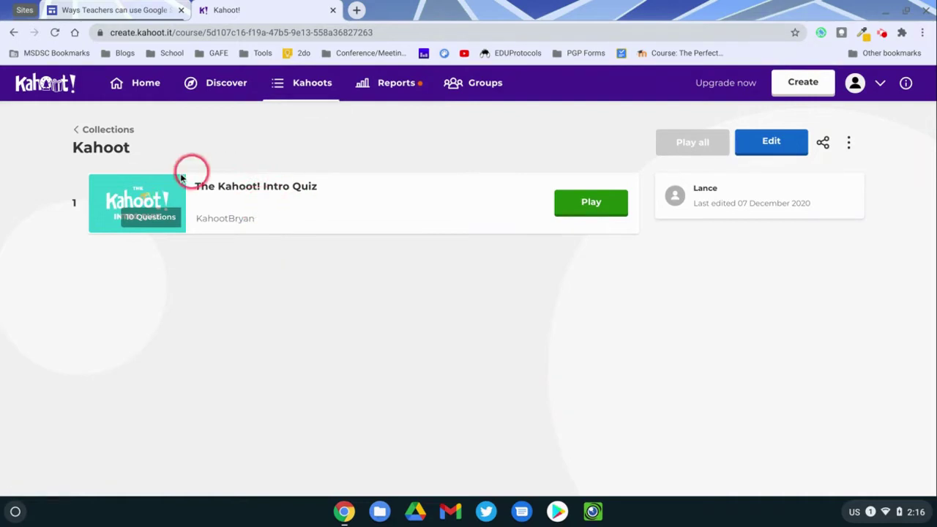
left_click(566, 209)
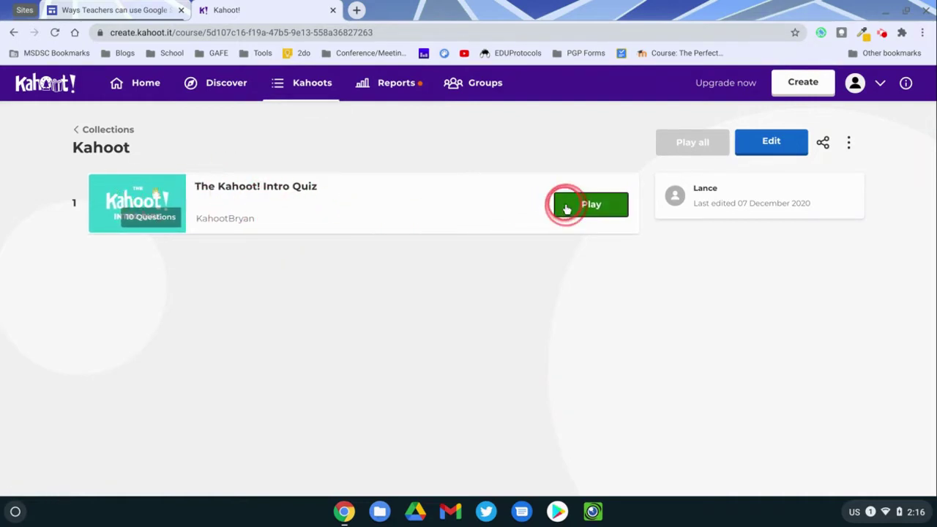
scroll(513, 344, "down", 2)
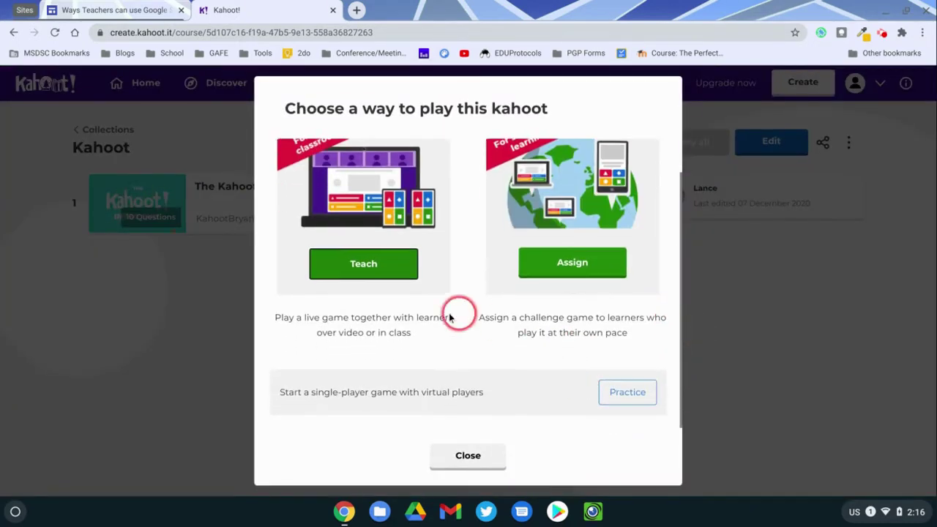
scroll(469, 343, "up", 2)
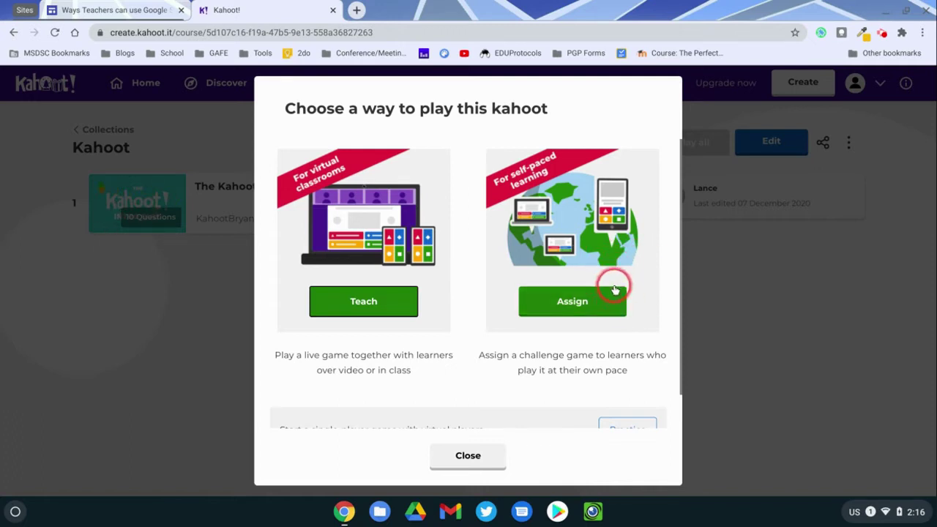
scroll(650, 326, "down", 1)
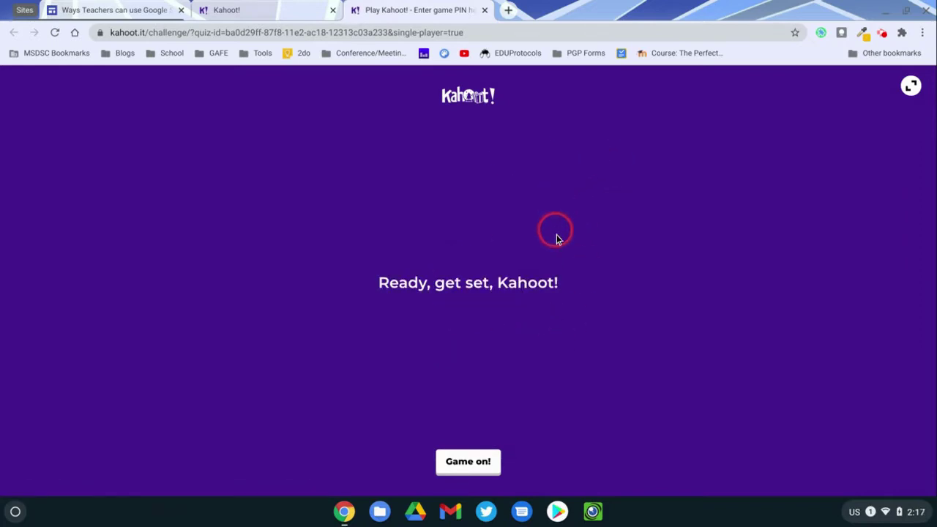
- Copy the full web address of the single-player quiz game
left_click(493, 32)
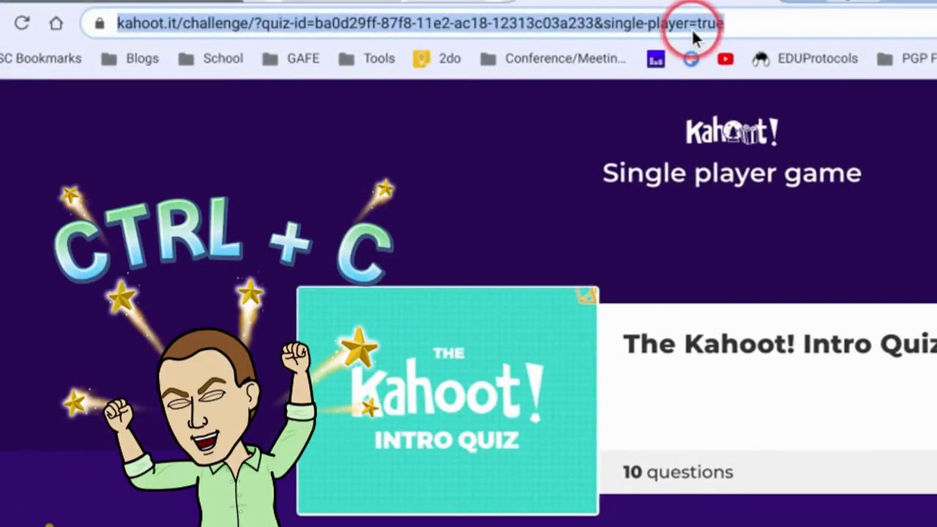
right_click(692, 26)
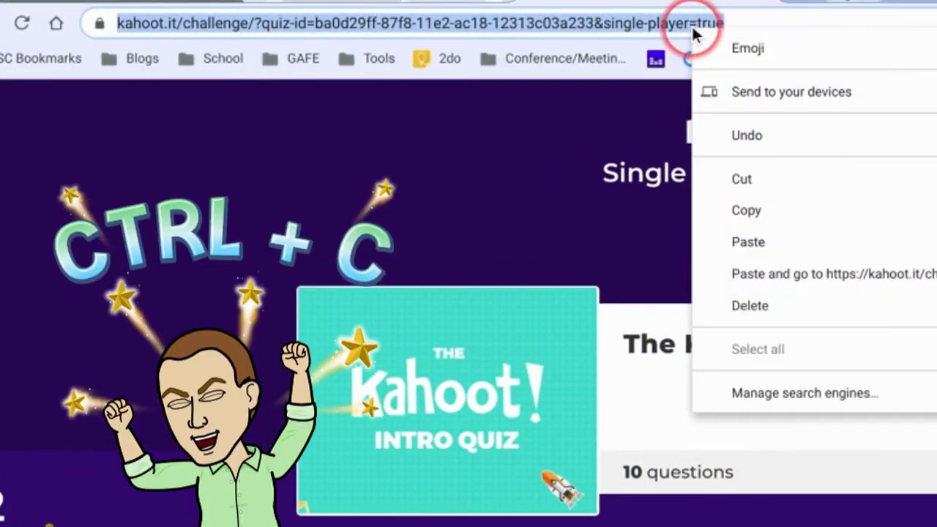
left_click(750, 209)
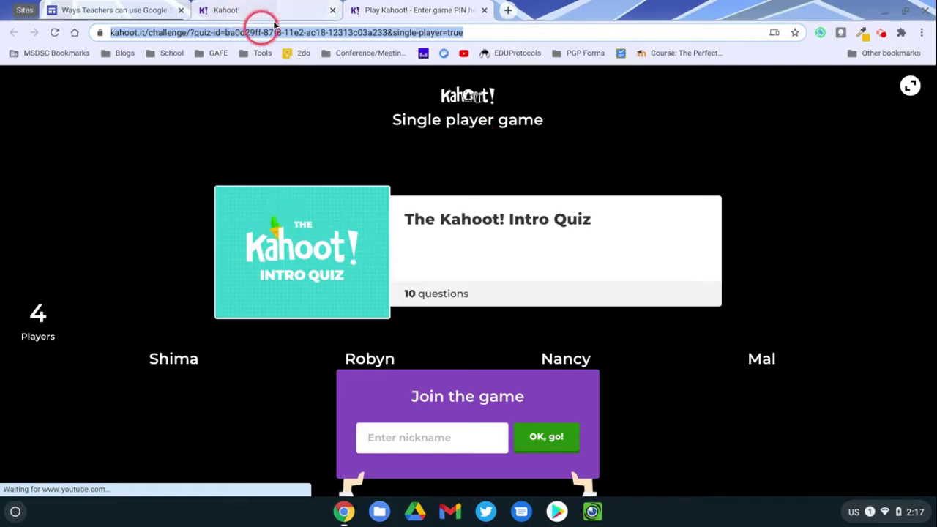
- Return to the Google Sites page and start a web embed in the blank area below the Step 5: View Reports section
left_click(97, 10)
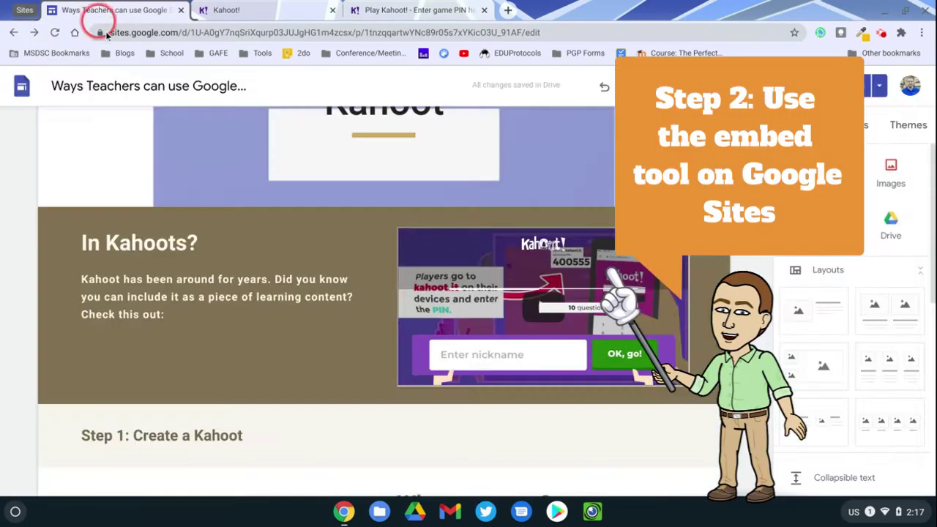
scroll(384, 300, "down", 20)
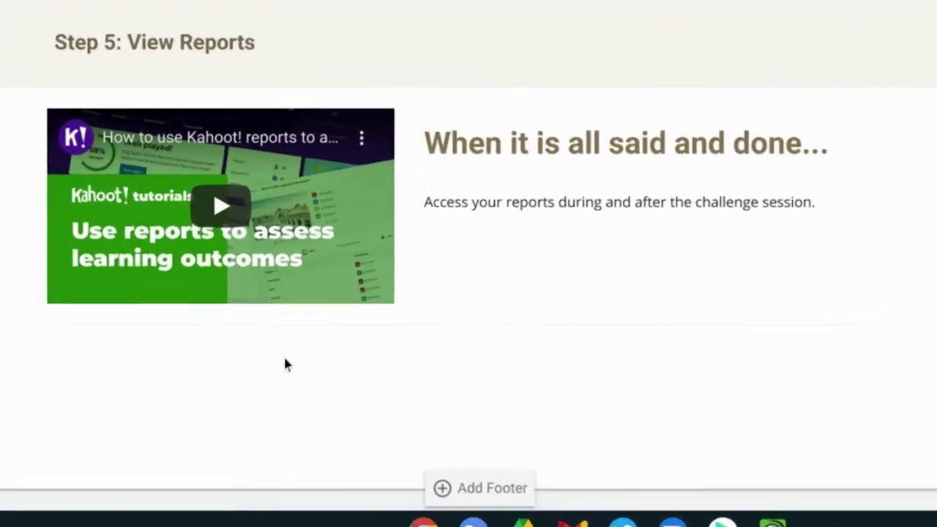
double_click(284, 357)
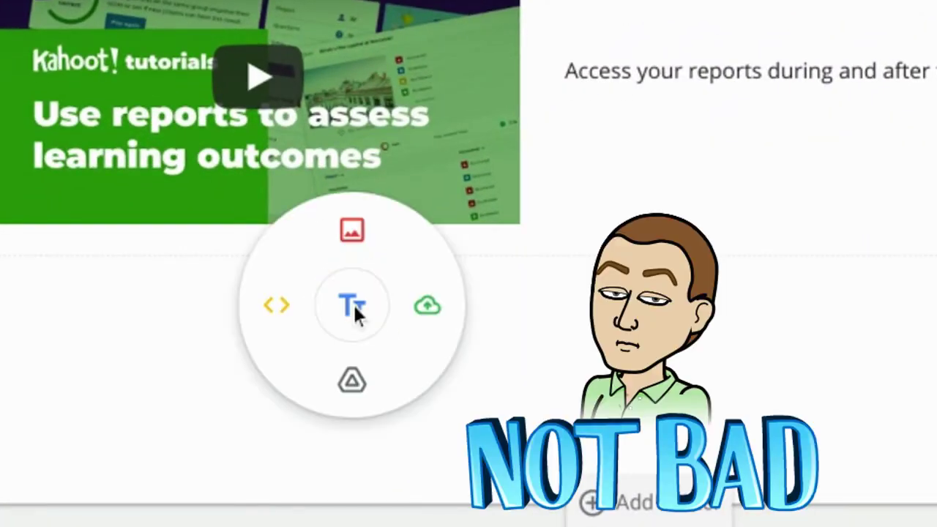
left_click(286, 310)
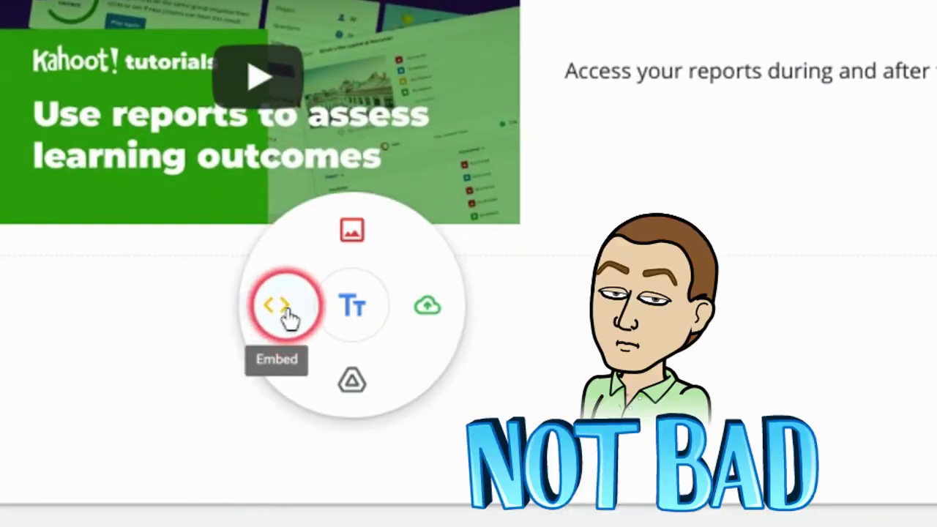
left_click(802, 126)
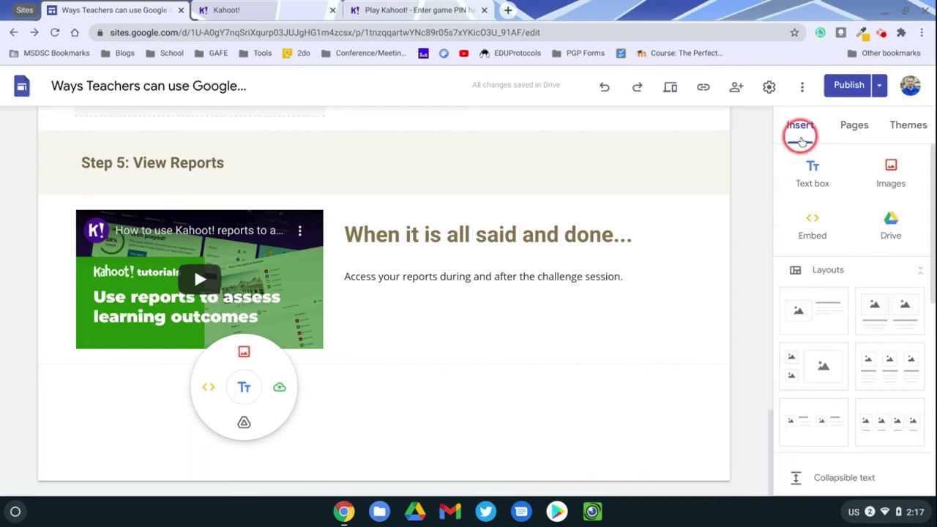
left_click(834, 241)
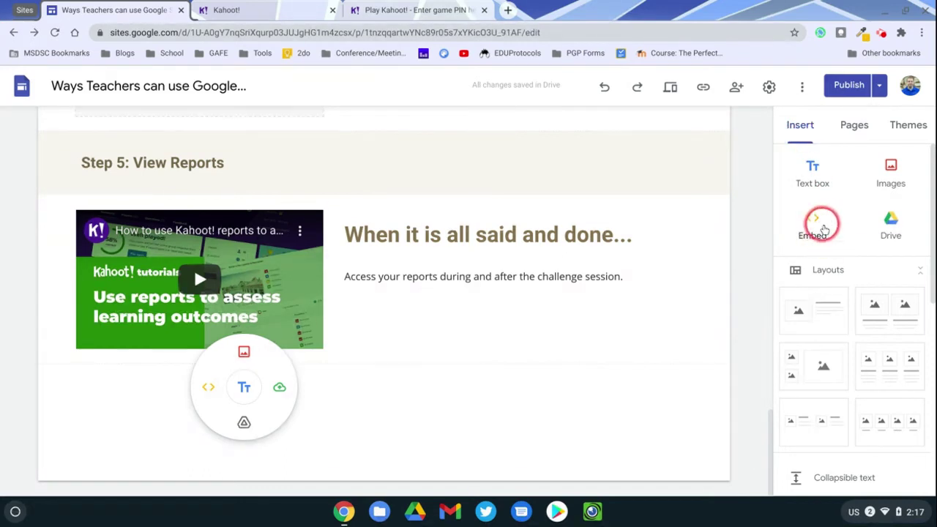
left_click(212, 393)
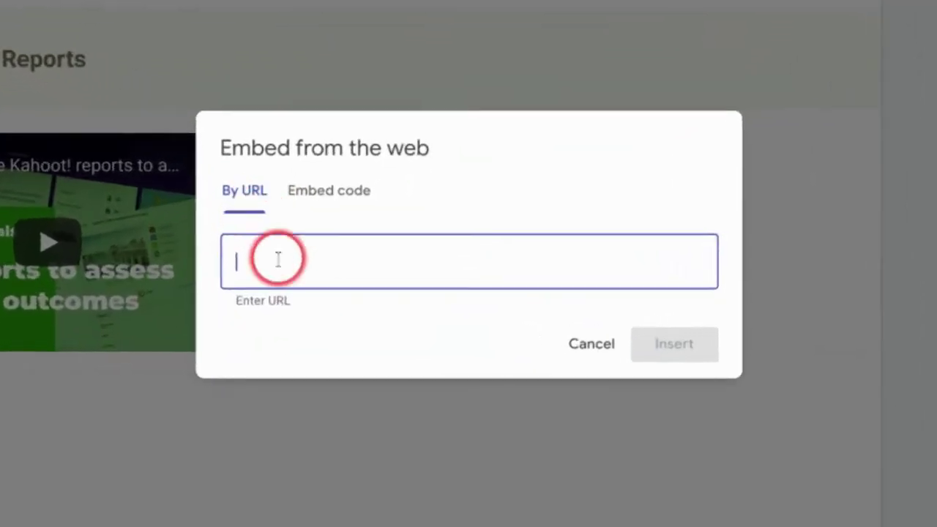
- Try to embed the copied Kahoot quiz link by URL
right_click(278, 260)
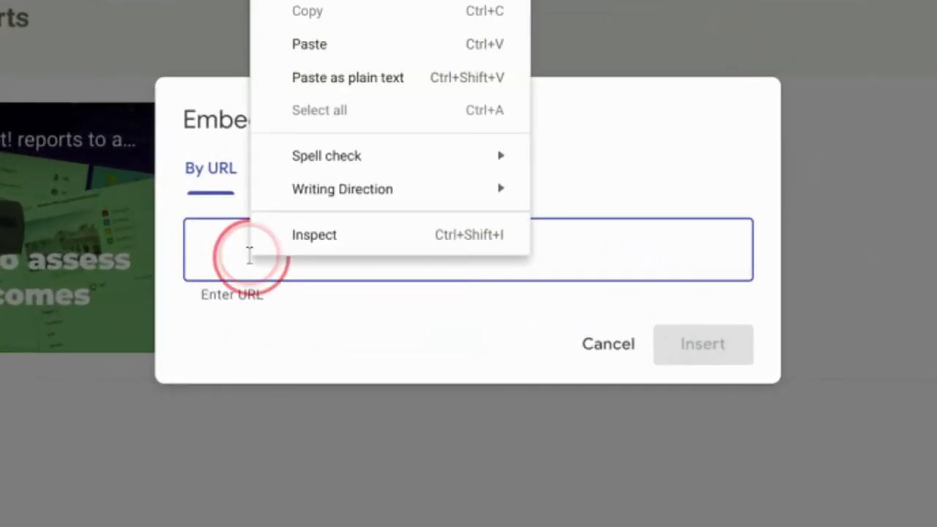
left_click(327, 44)
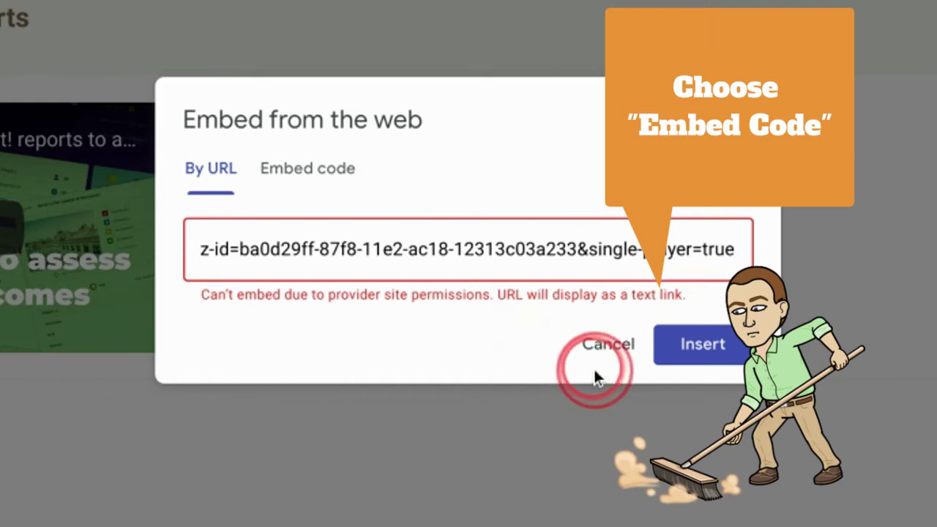
- Change the embed to use embed code, paste the Kahoot quiz link there, and enclose it in double quotation marks
left_click(308, 168)
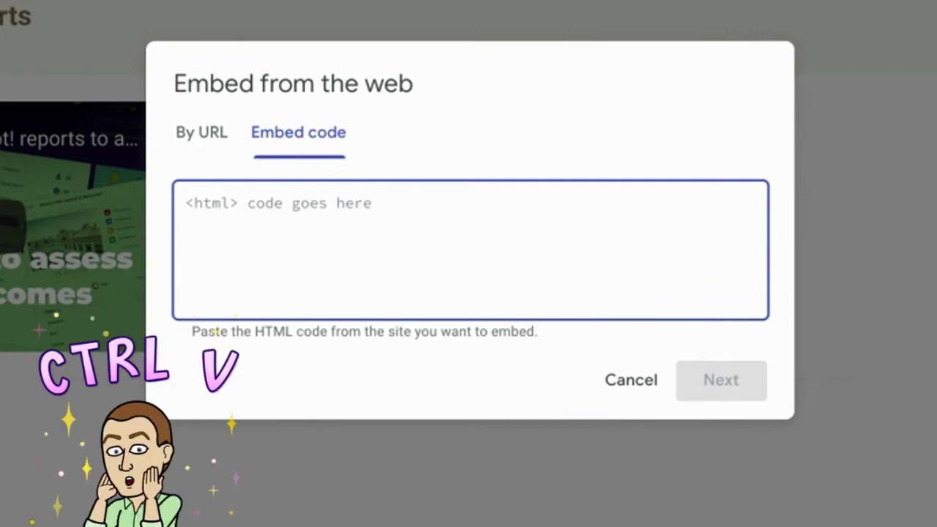
key("ctrl+v")
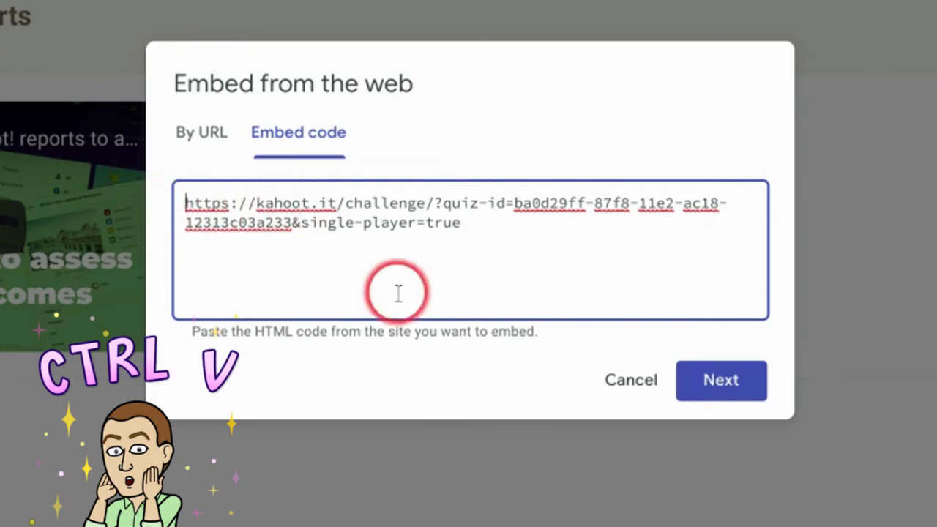
type("\"")
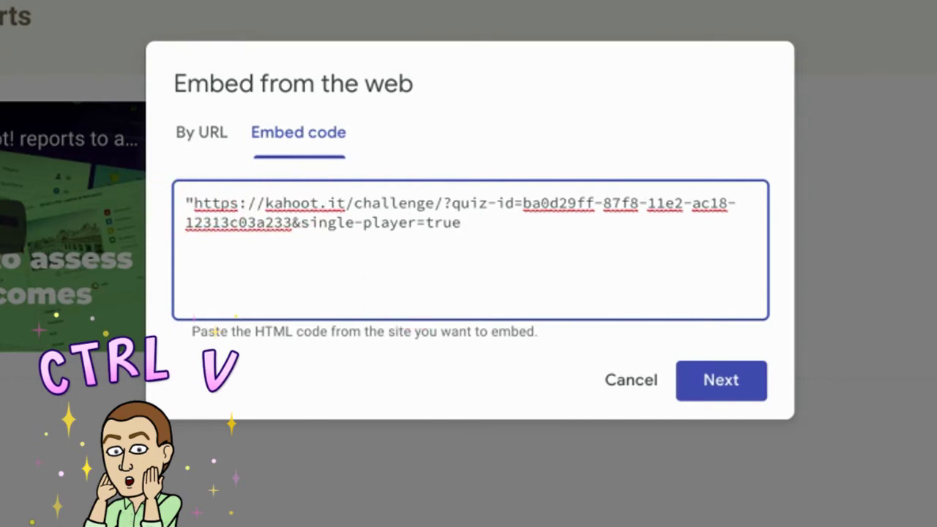
left_click(464, 222)
type("\"")
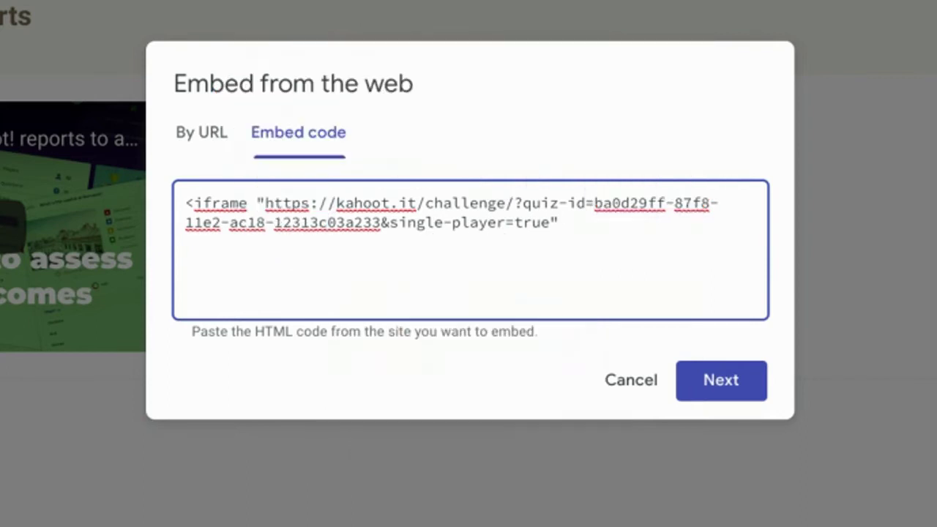
- Complete the iframe code with width="100%" height="100%" src= before the quoted quiz link and a closing iframe tag after it
type("width")
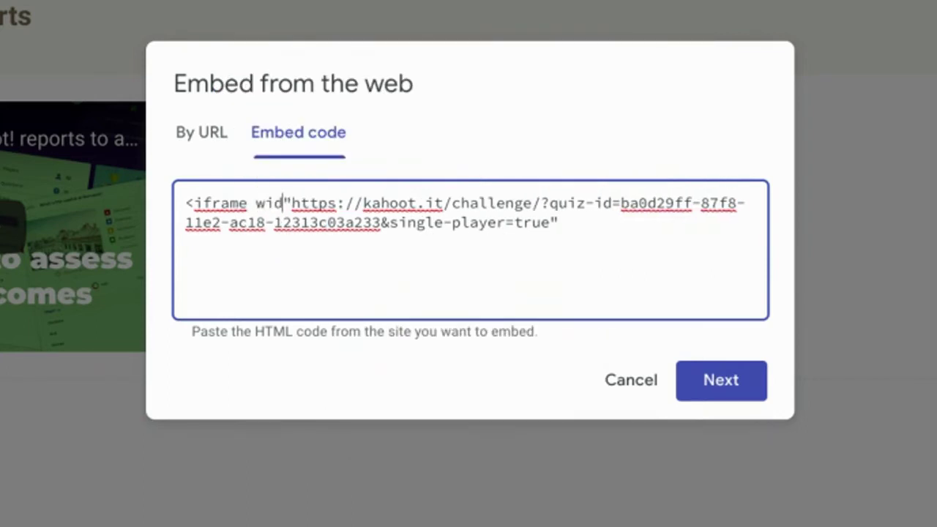
type("=")
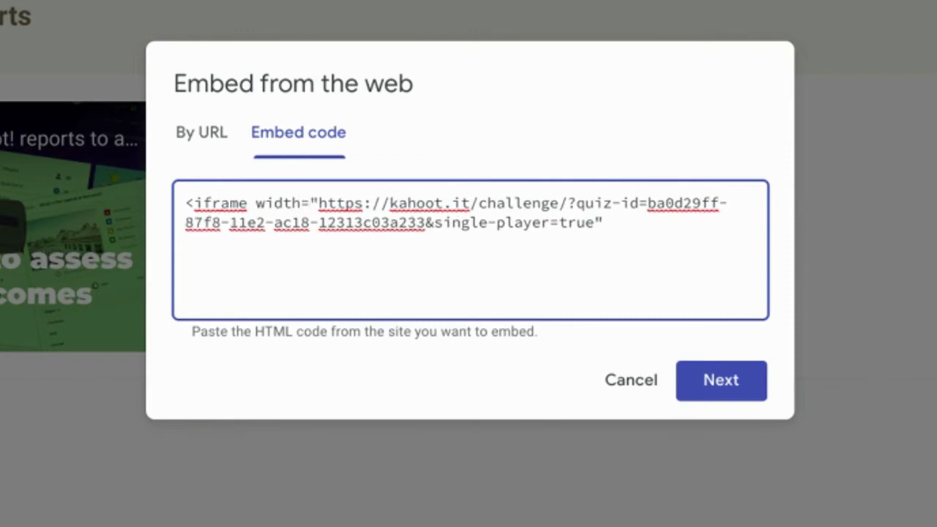
type("\"100")
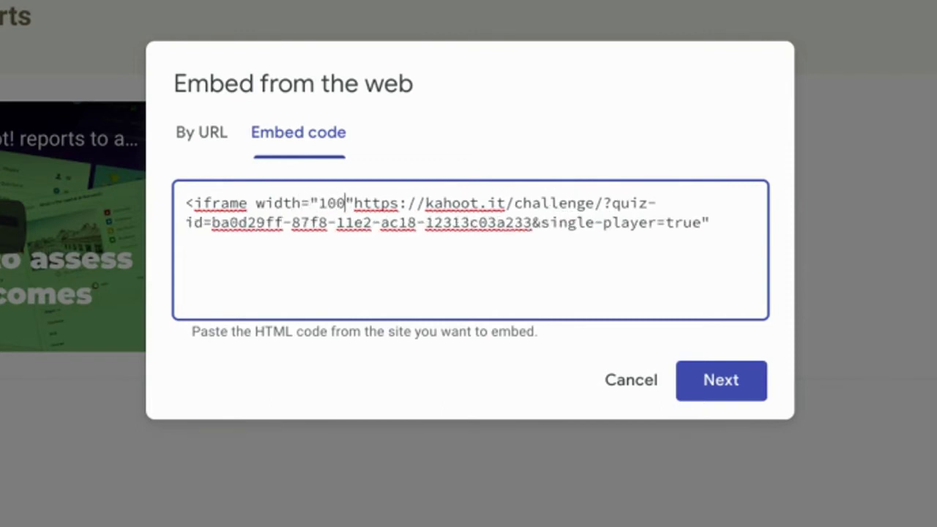
type("%\"")
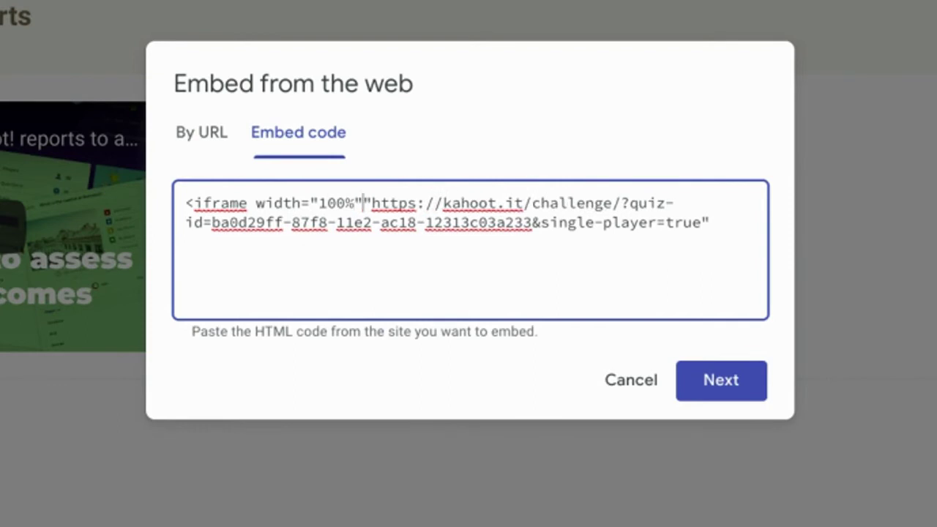
type(" height=\"100")
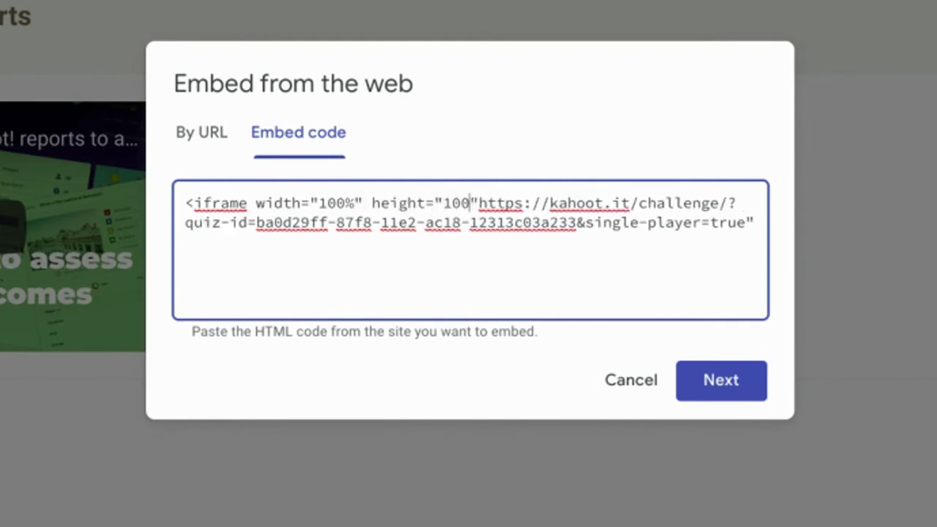
type("%\"")
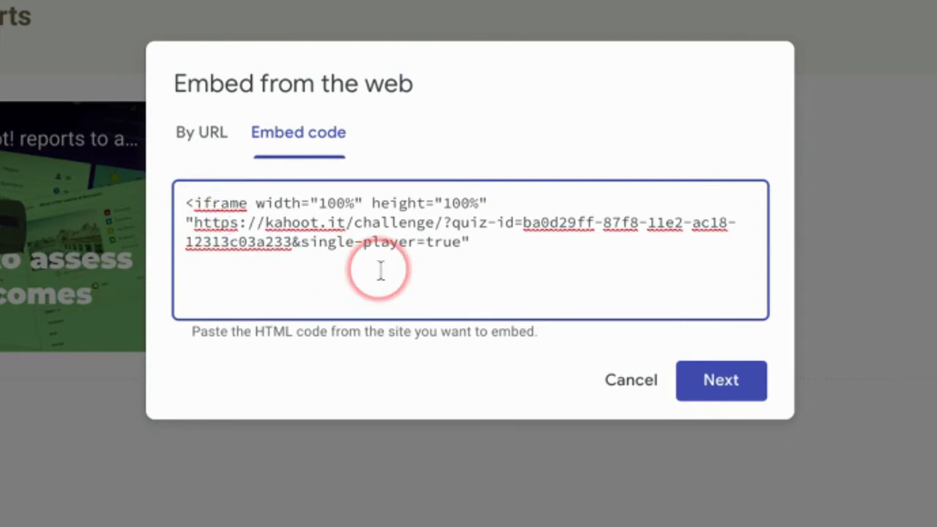
type("src")
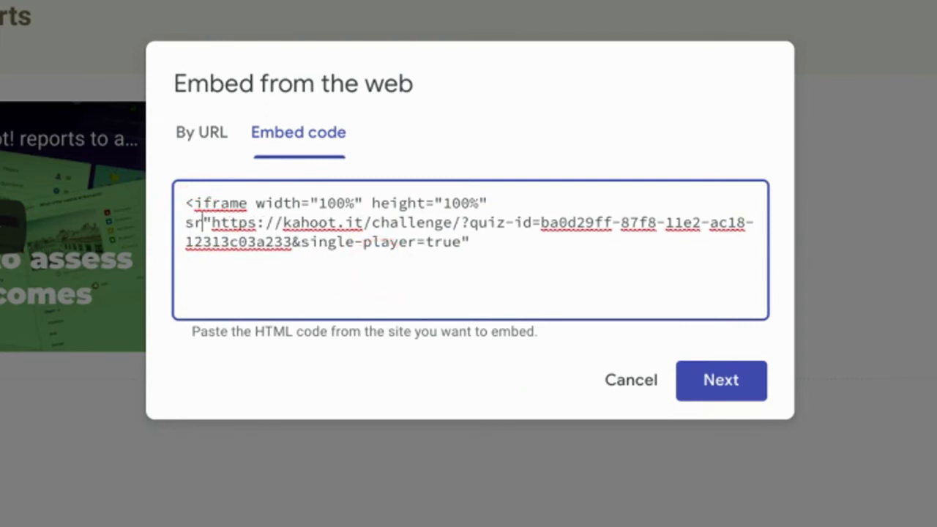
type("=")
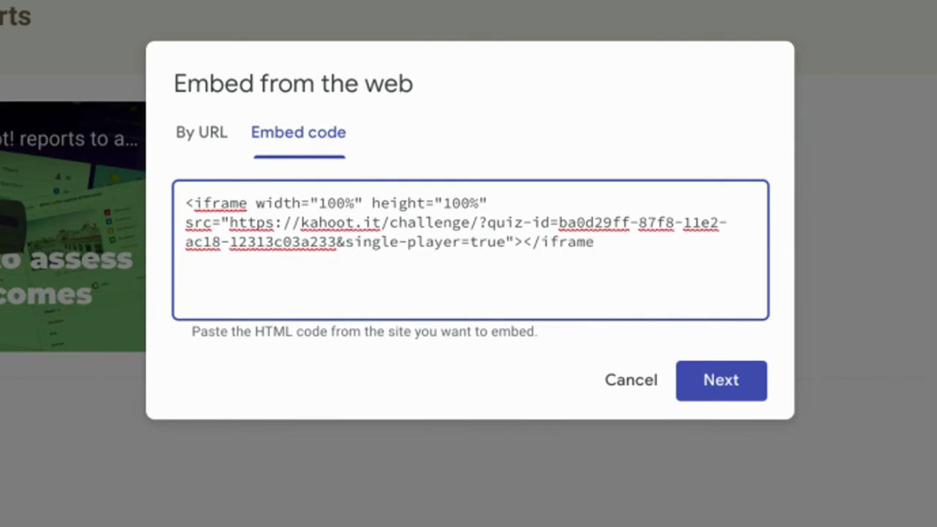
- Insert the coded Kahoot embed into the page and widen it to about two thirds of the section's width
left_click(723, 388)
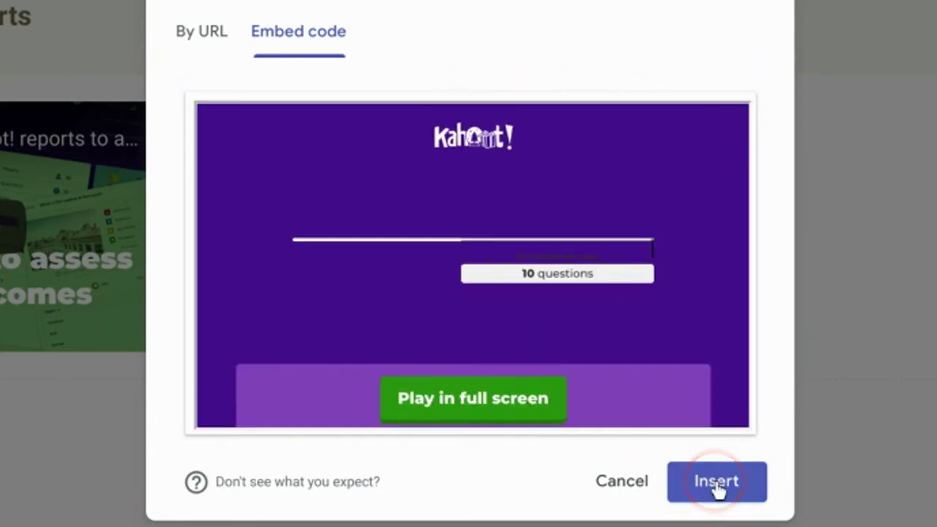
left_click(716, 486)
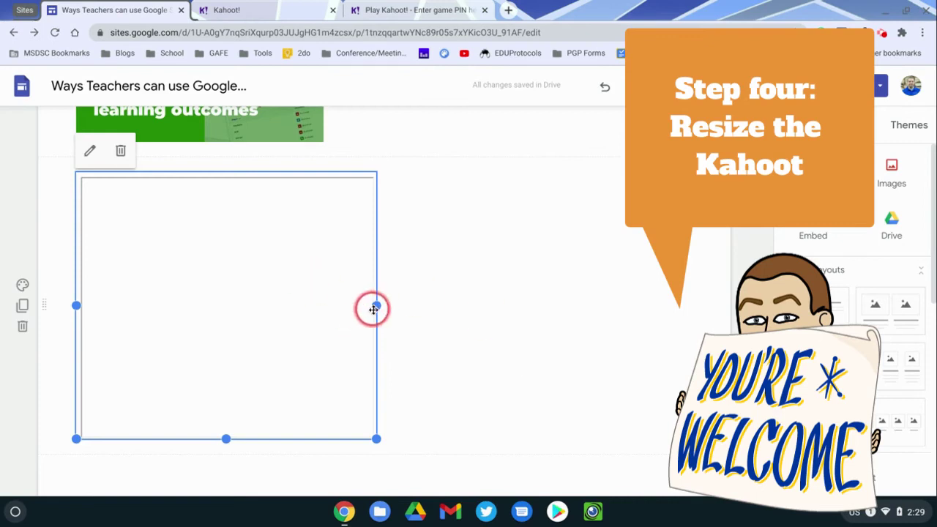
mouse_move(377, 305)
left_mouse_down()
mouse_move(461, 301)
mouse_move(505, 234)
mouse_move(561, 210)
left_mouse_up()
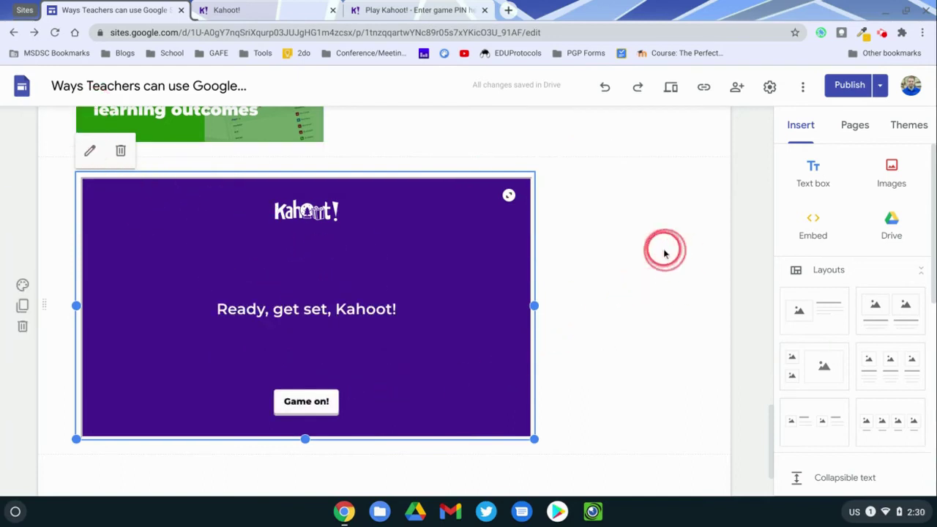
- Add a text box reading "Practice mode" in the blank space beside the embedded Kahoot
double_click(597, 199)
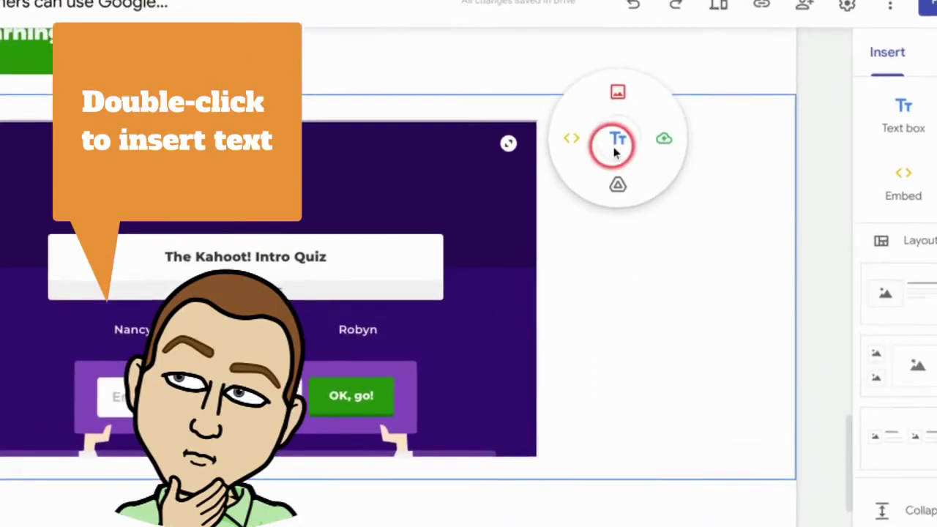
left_click(595, 196)
double_click(622, 96)
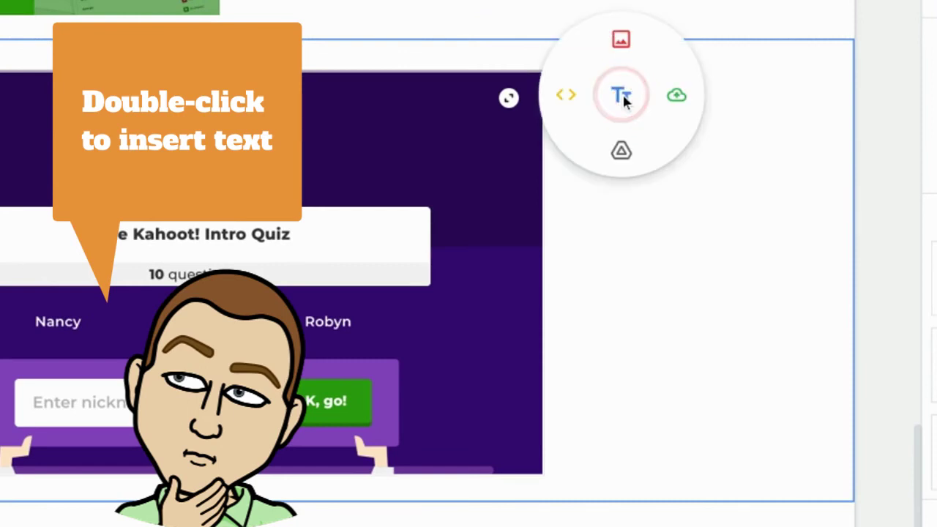
left_click(622, 100)
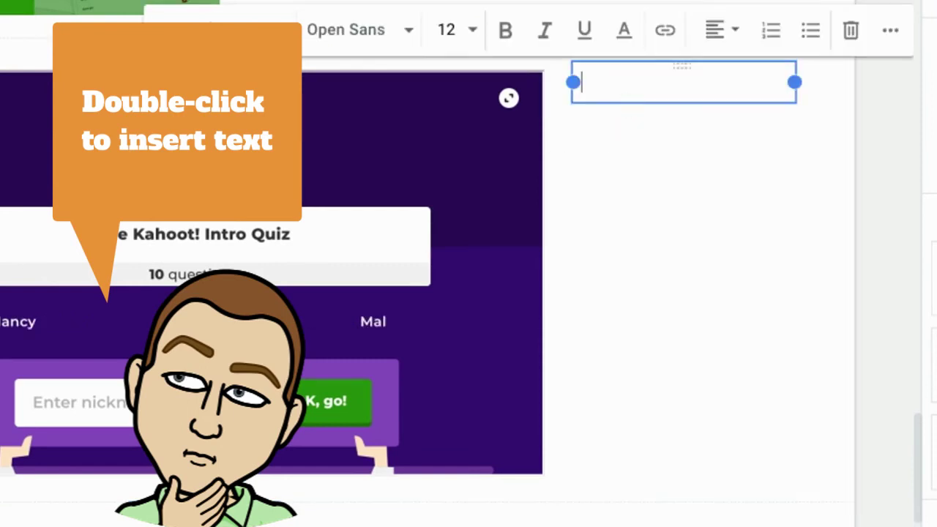
type("Pra")
type("ctice mode")
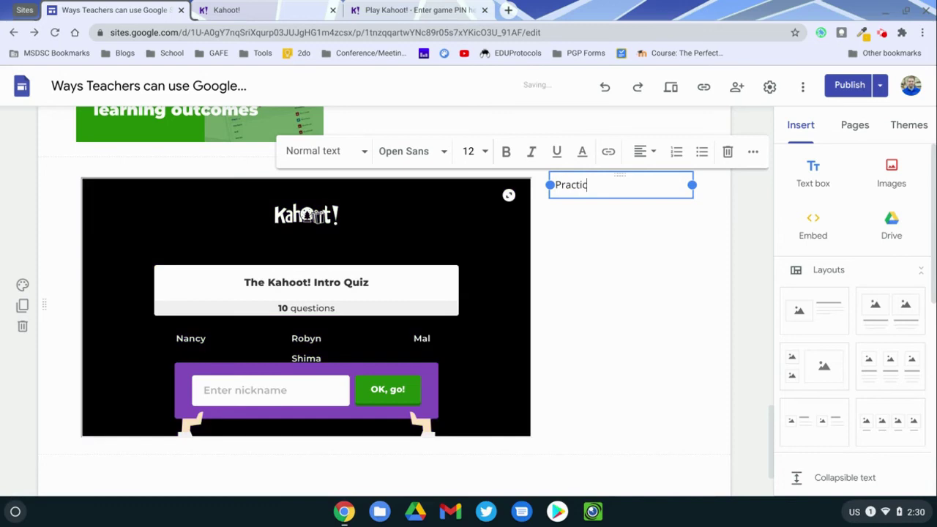
left_click(645, 242)
left_click(488, 232)
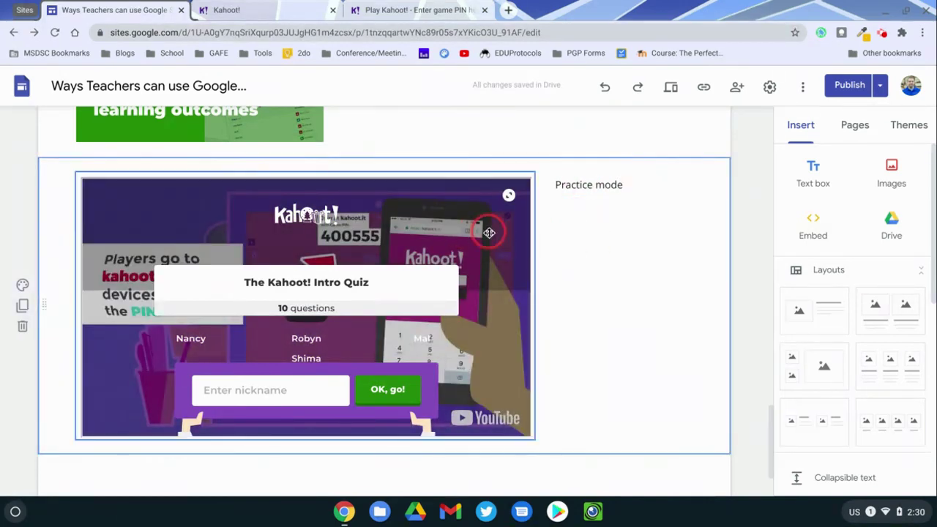
left_click(576, 221)
left_click(598, 181)
left_click(565, 284)
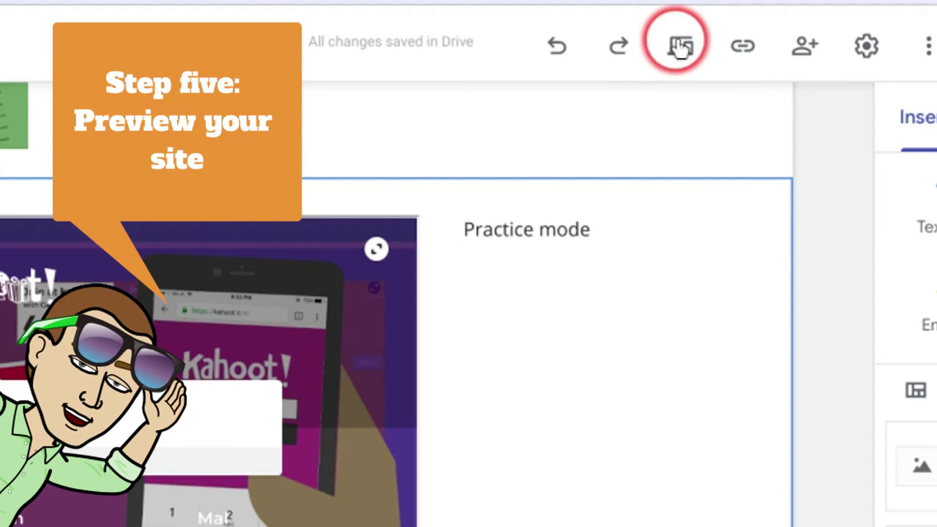
- Preview the site and find the embedded Kahoot below the Step 5: View Reports section
left_click(681, 46)
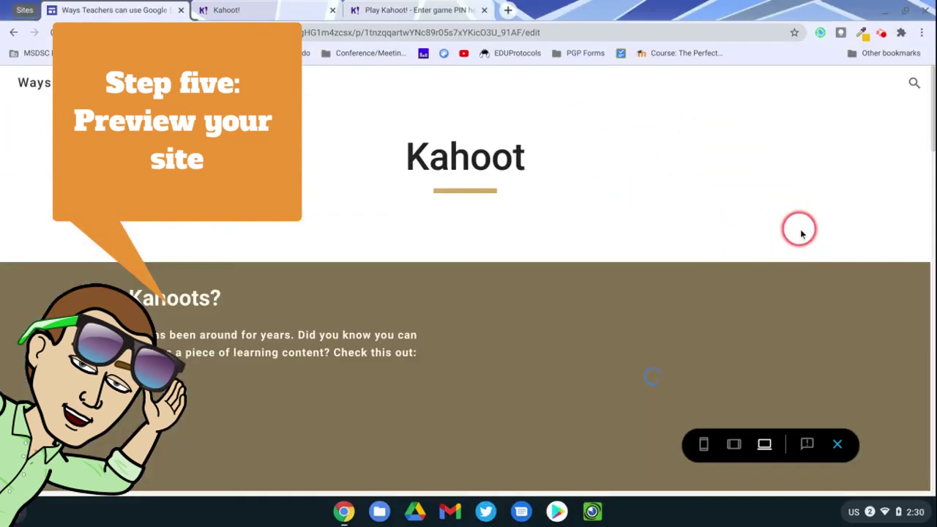
scroll(799, 231, "down", 8)
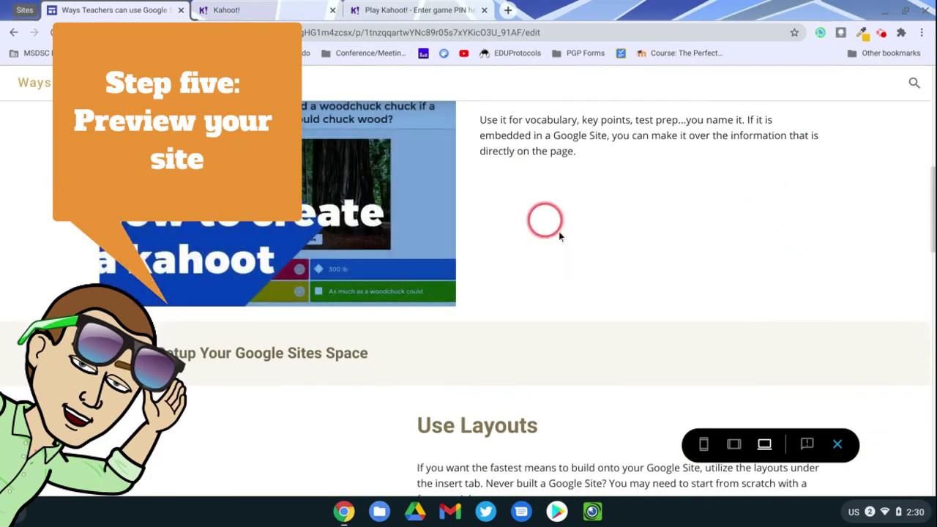
scroll(608, 293, "down", 4)
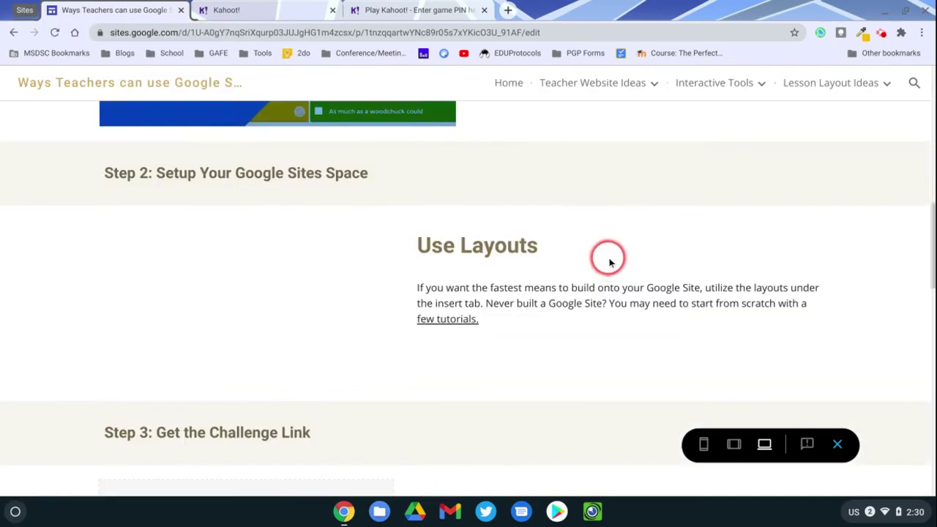
scroll(608, 261, "down", 8)
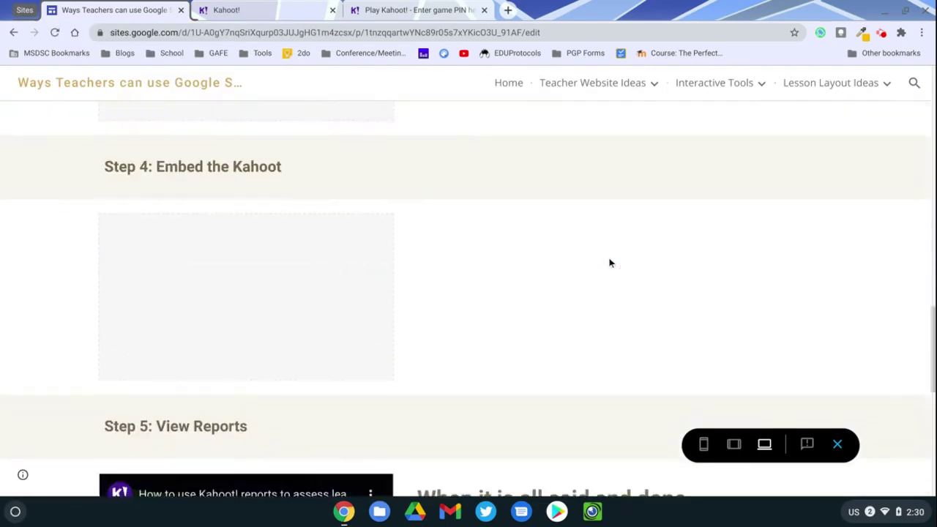
scroll(829, 302, "down", 1)
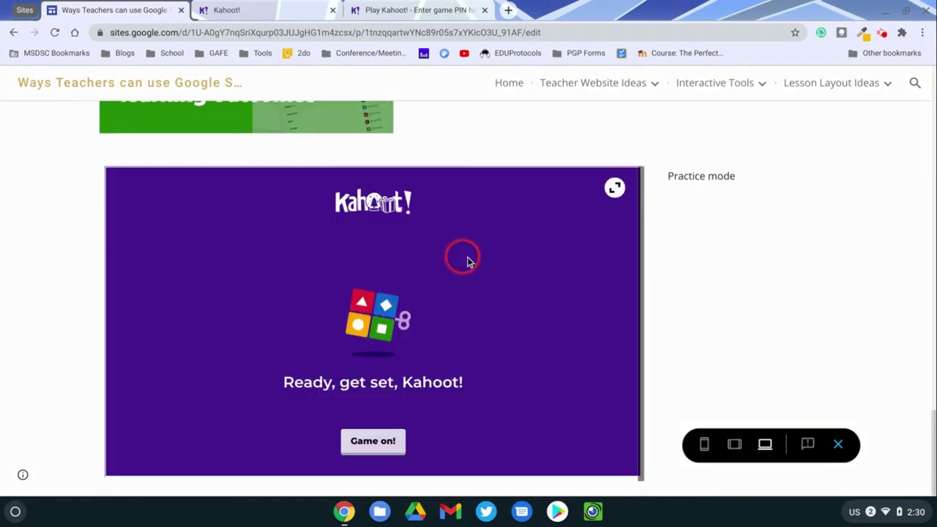
- Start the embedded single-player game in the preview and join it with the nickname "fake student"
left_click(363, 441)
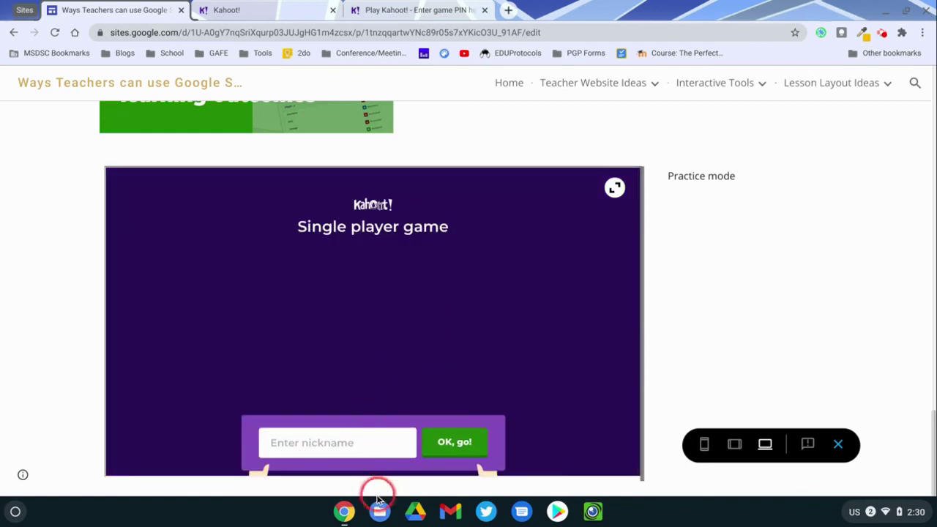
left_click(366, 443)
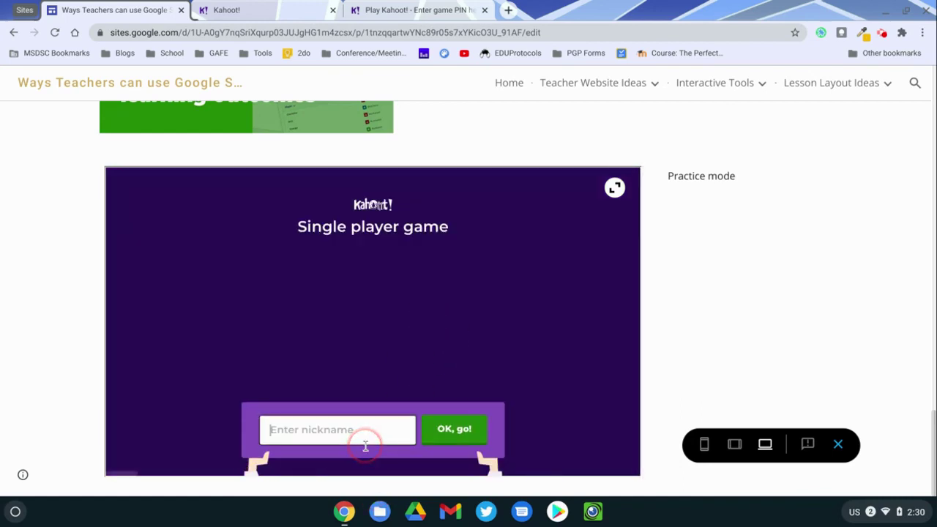
type("fake student")
left_click(454, 430)
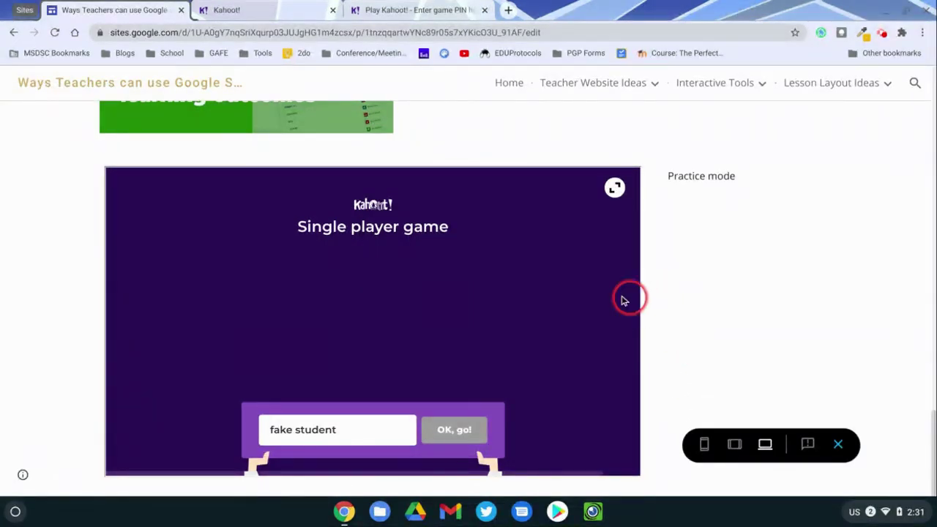
scroll(707, 360, "up", 4)
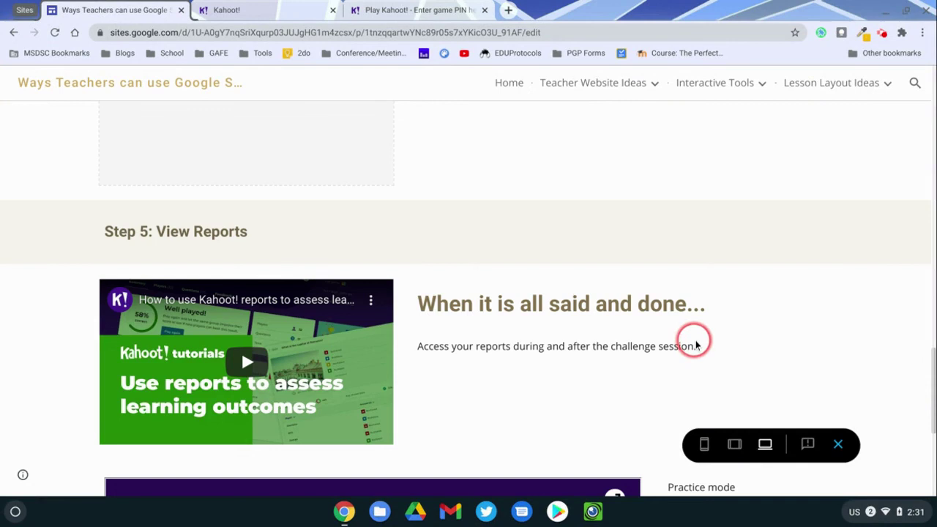
scroll(695, 344, "up", 15)
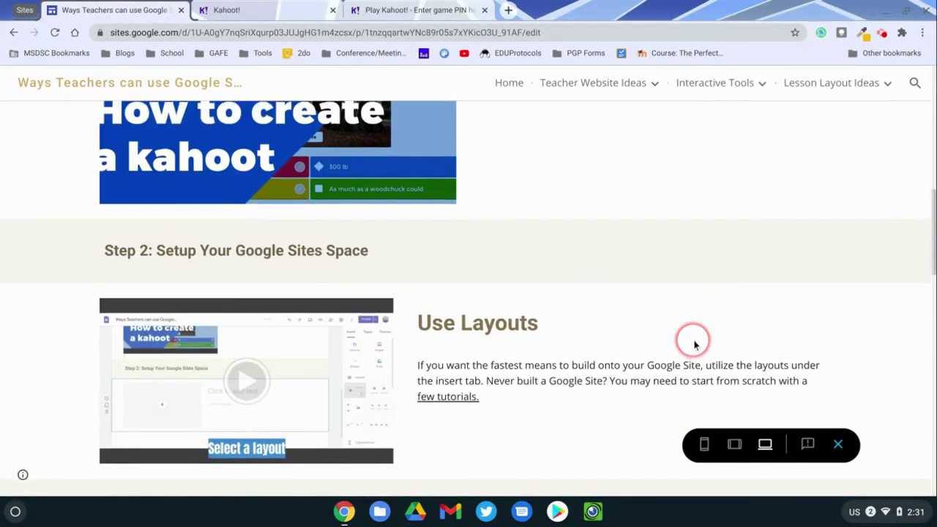
scroll(694, 343, "up", 6)
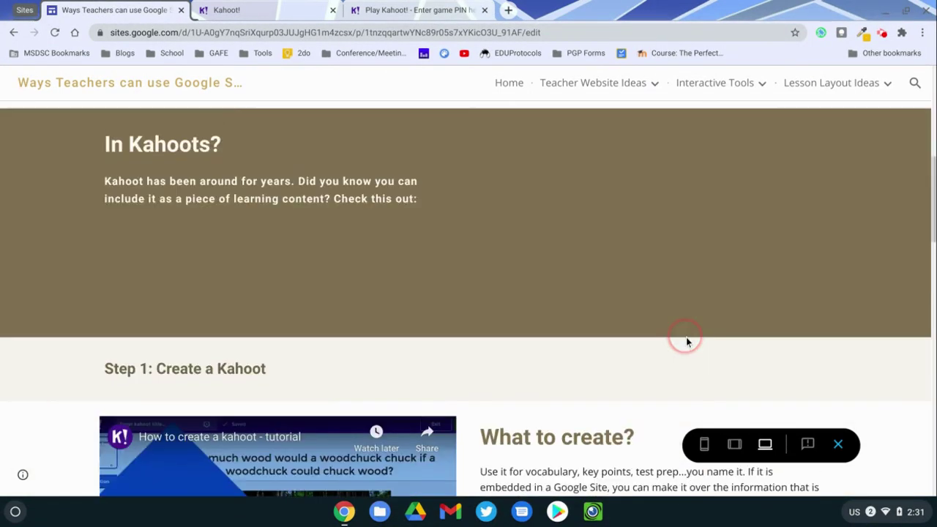